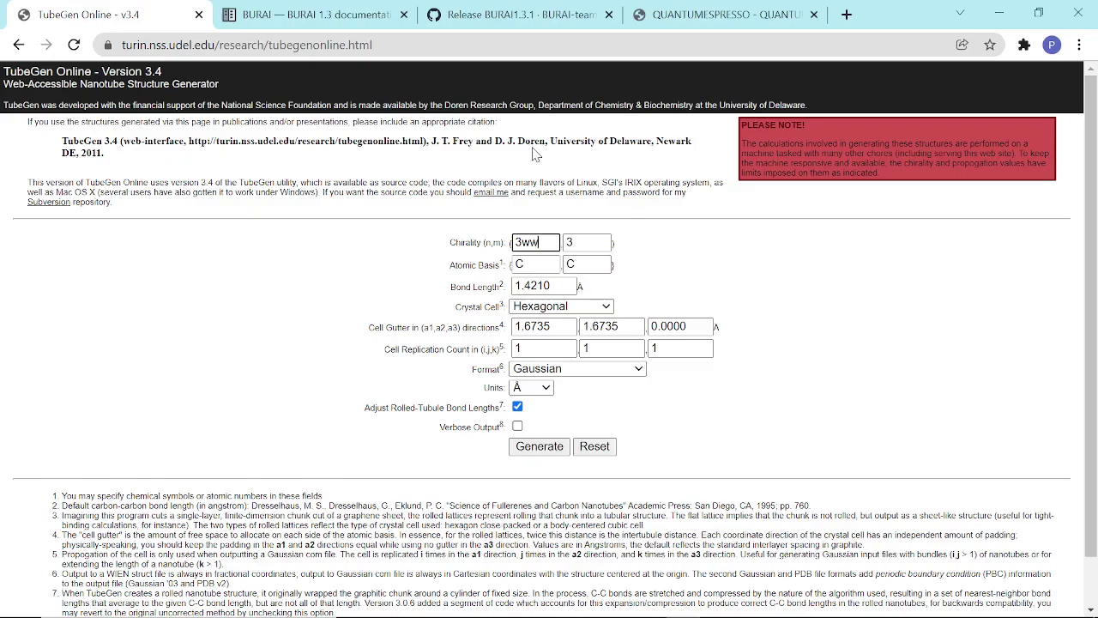
Return to the Google 'tubegen' results and open 'TubeGen Online - v3.4 - University of Delaware'.
left_click(21, 47)
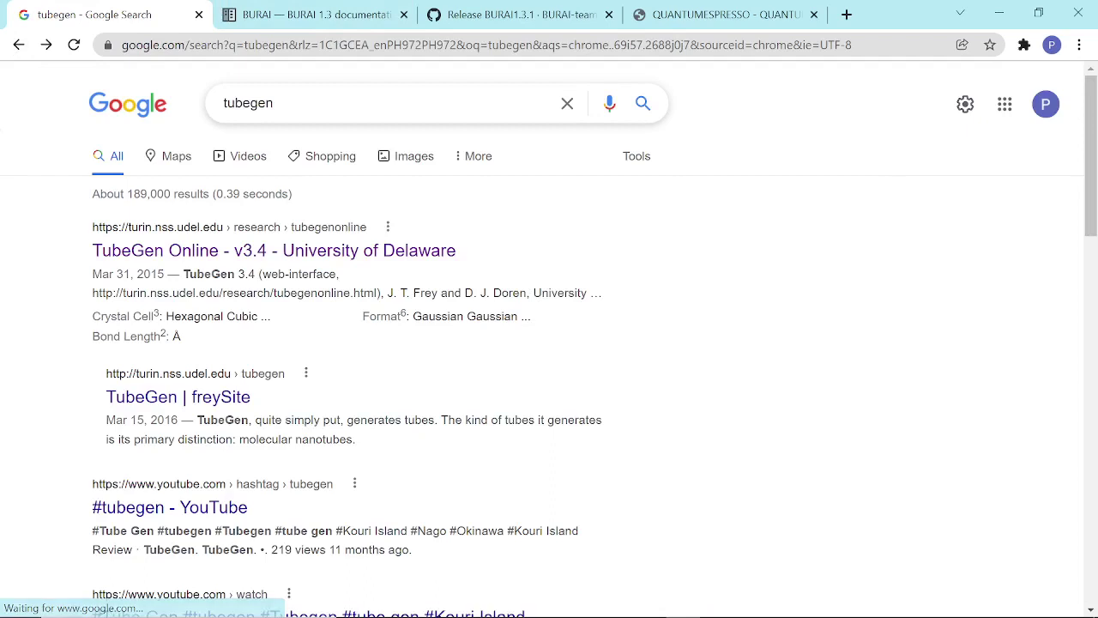
left_click(283, 103)
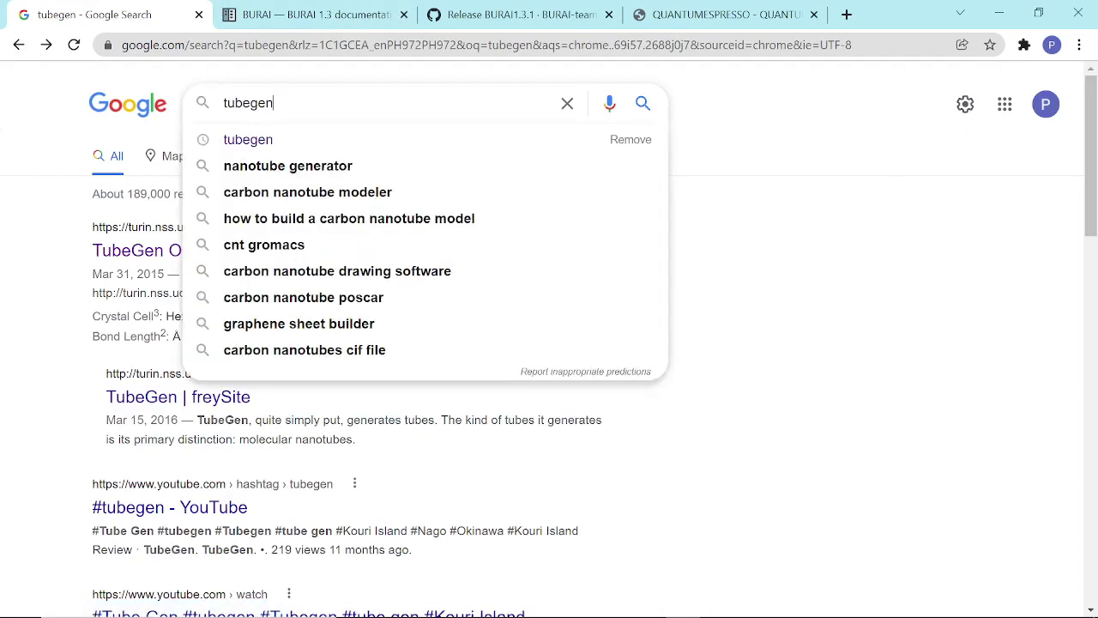
left_click(708, 105)
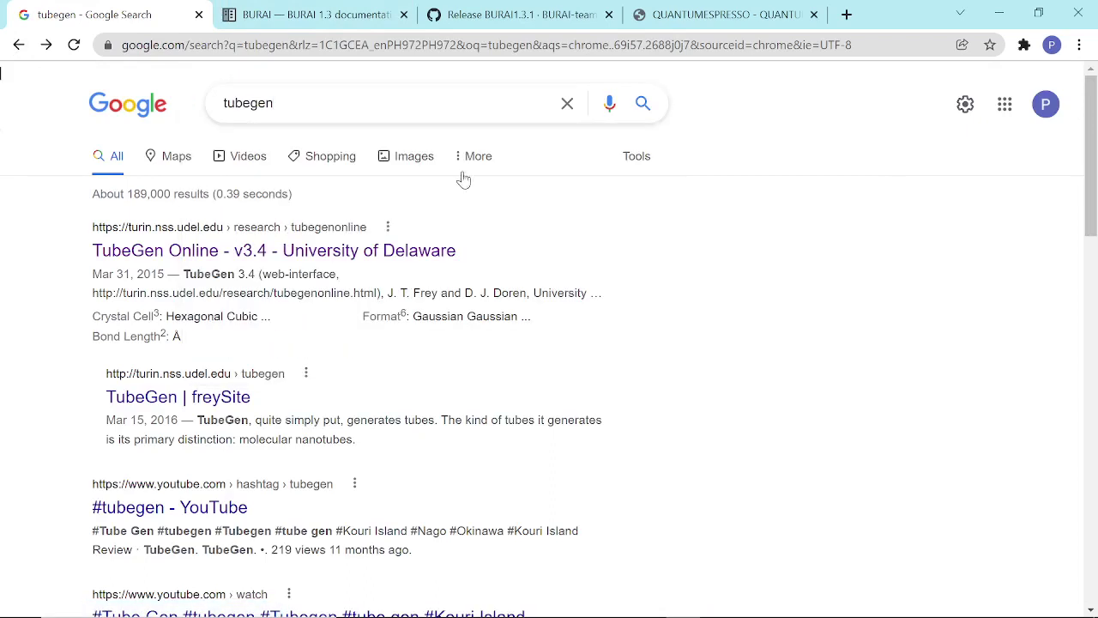
left_click(284, 256)
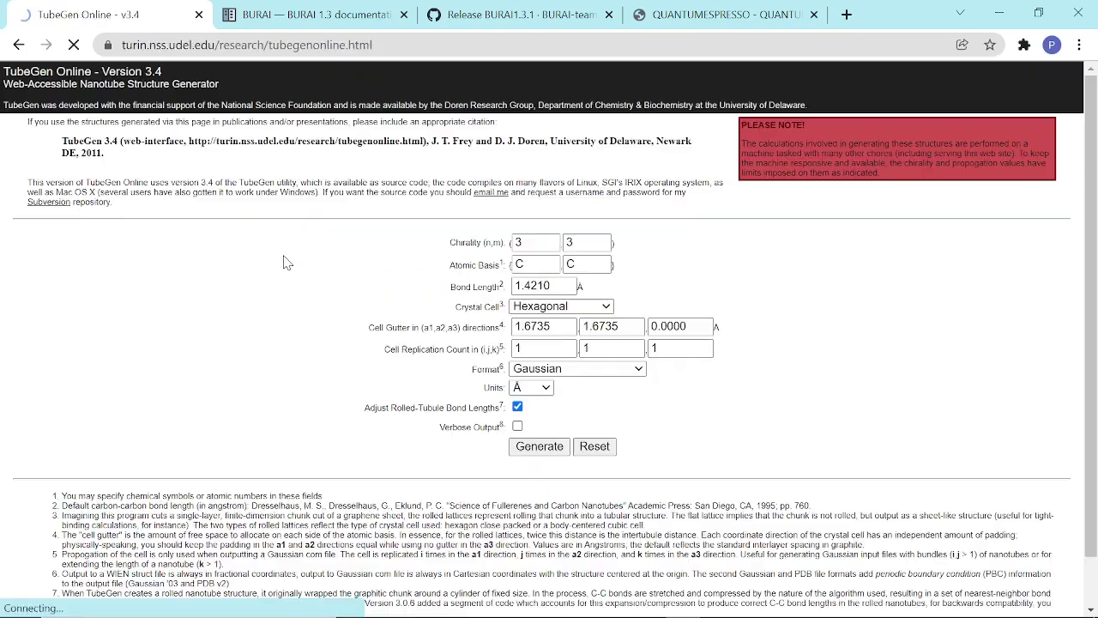
Set the TubeGen chirality (n,m) to (7,7).
left_click(520, 243)
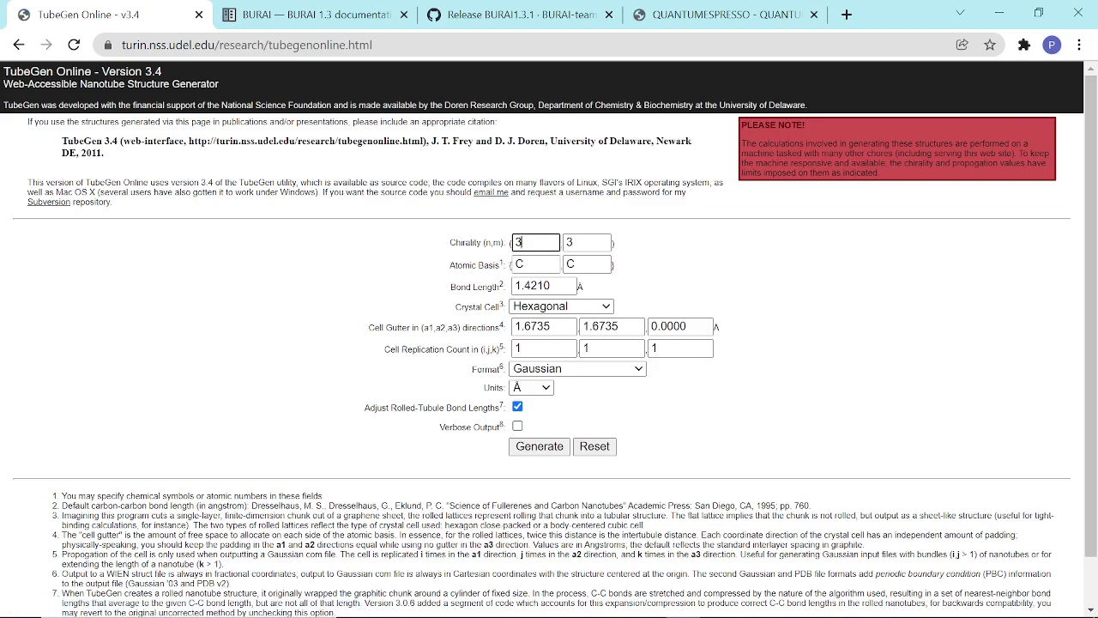
key("BackSpace")
type("7")
key("Tab")
type("7")
Check that the cell replication counts i, j, k are 1, 1, 1.
left_click(590, 347)
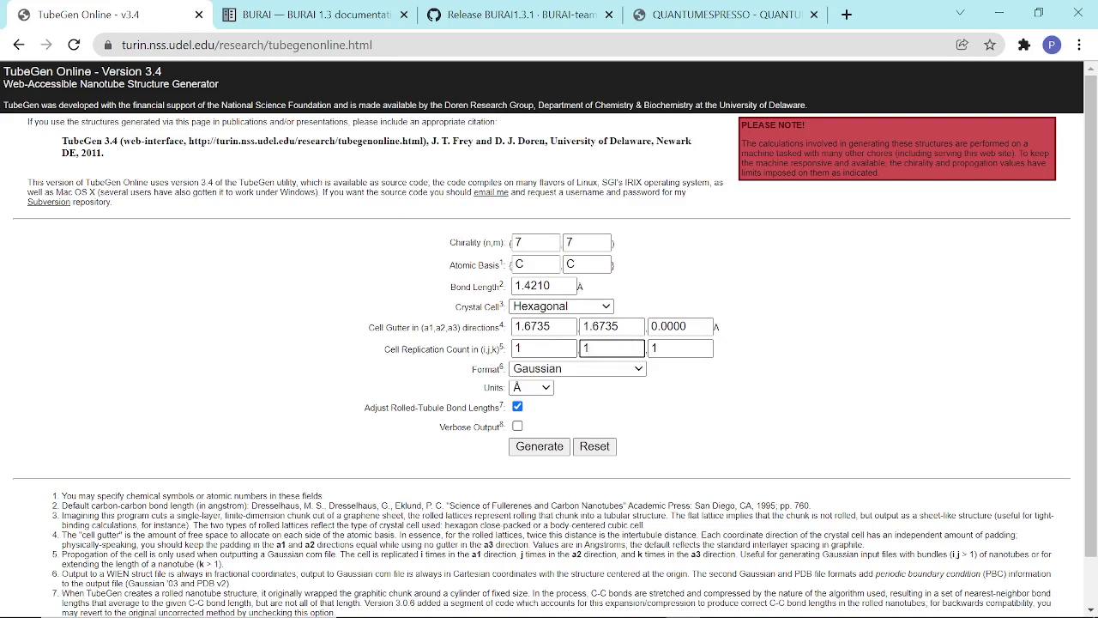
left_click(520, 347)
left_click(677, 347)
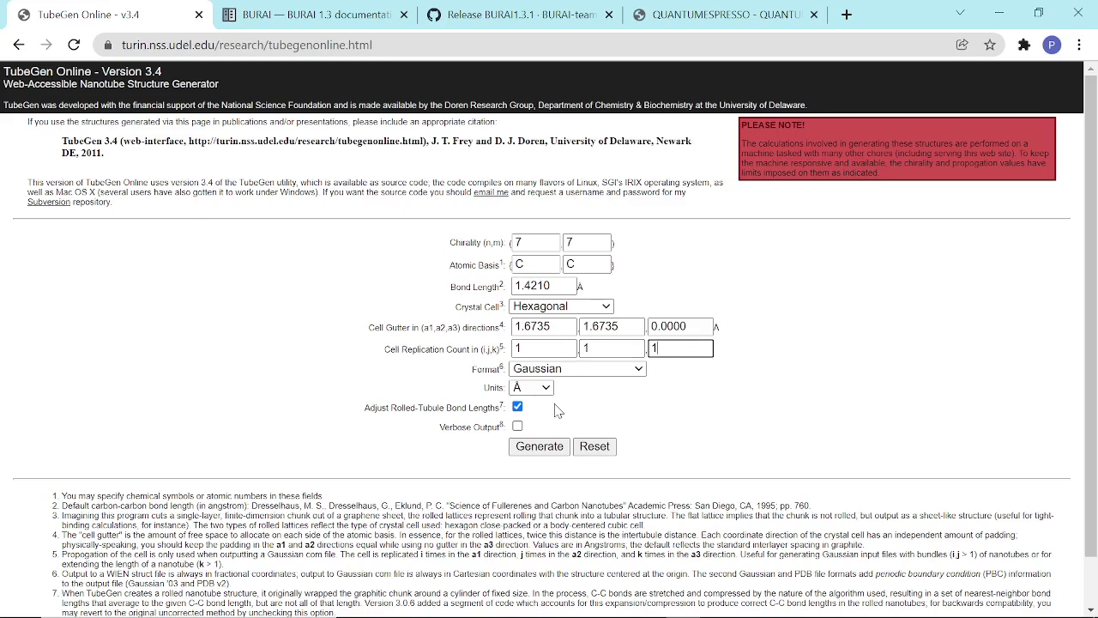
Generate the (7,7) nanotube, select its Gaussian coordinate rows, and go back to the form.
left_click(541, 447)
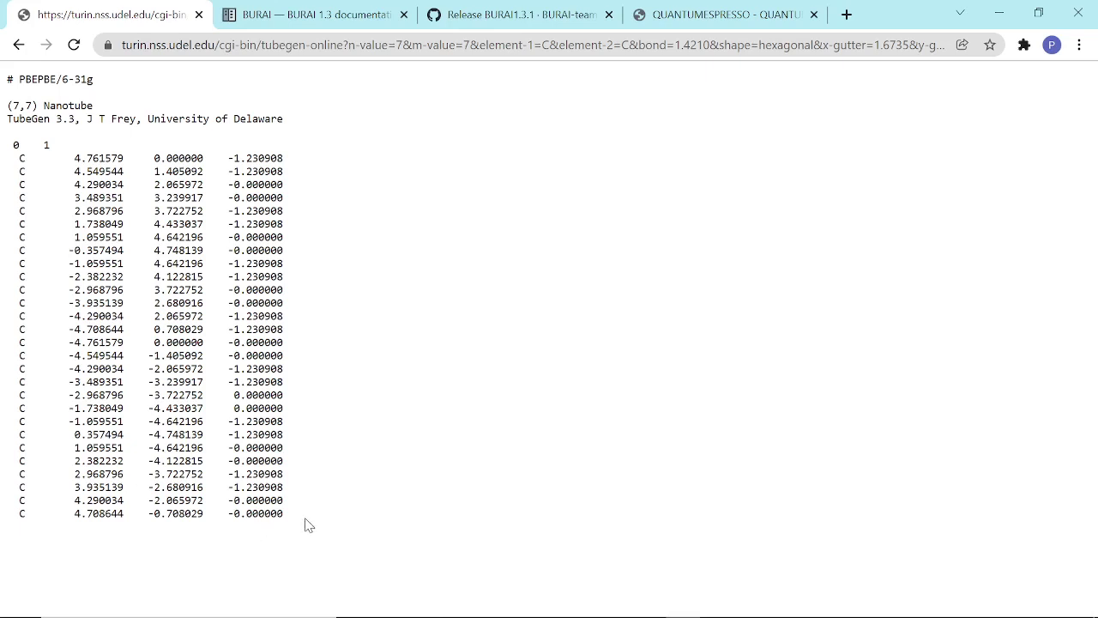
left_click_drag(306, 523, 5, 163)
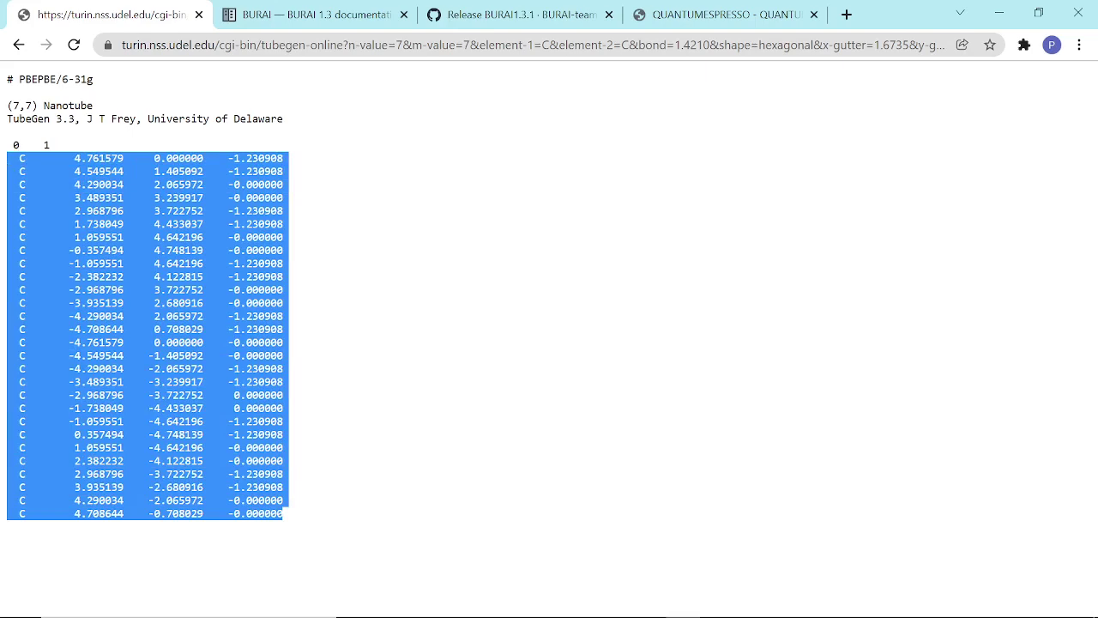
left_click(18, 44)
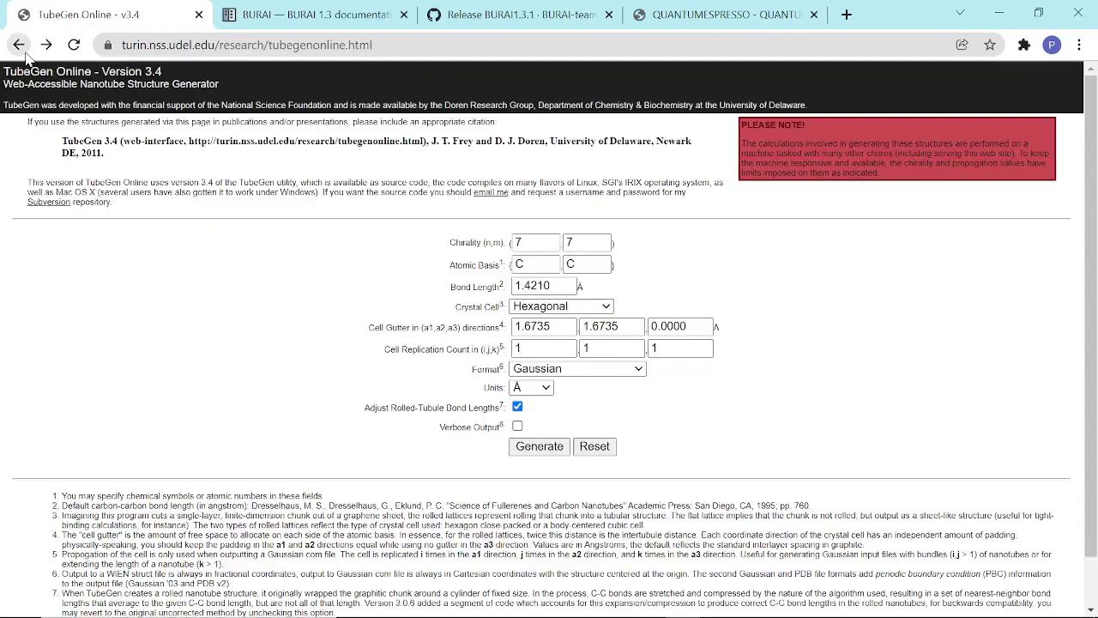
Keep Gaussian as the output format and regenerate the (7,7) nanotube coordinates.
left_click(558, 368)
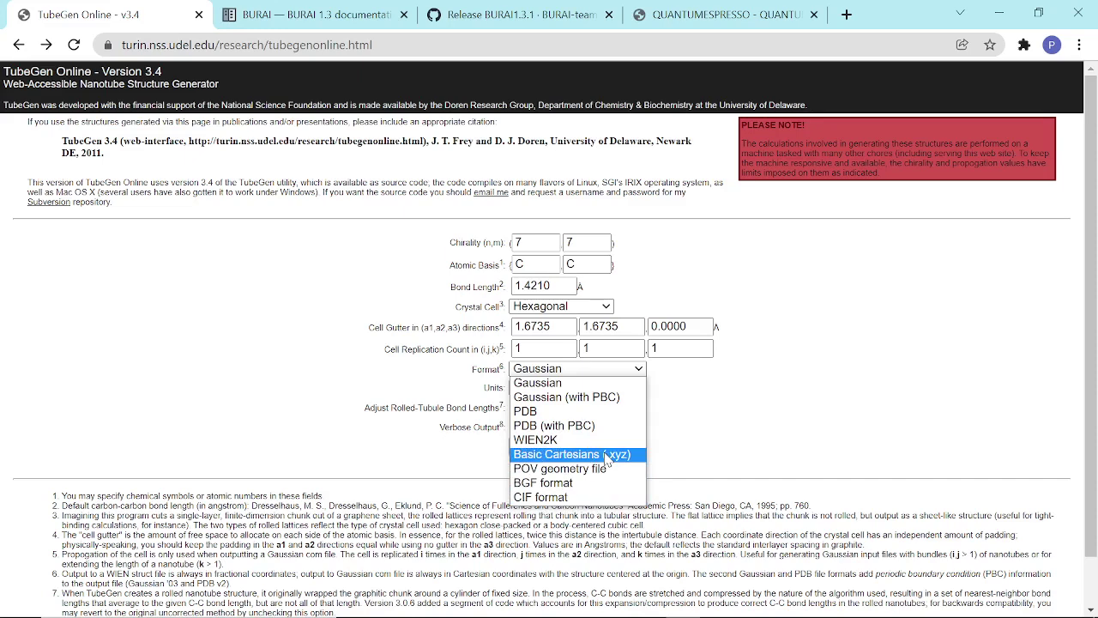
left_click(537, 384)
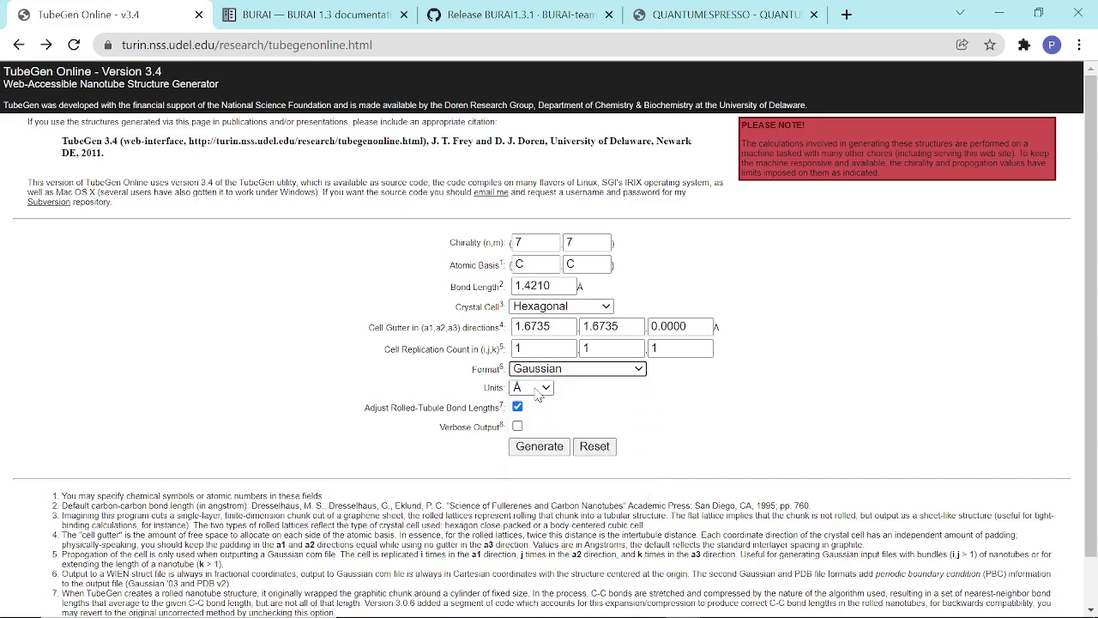
left_click(541, 446)
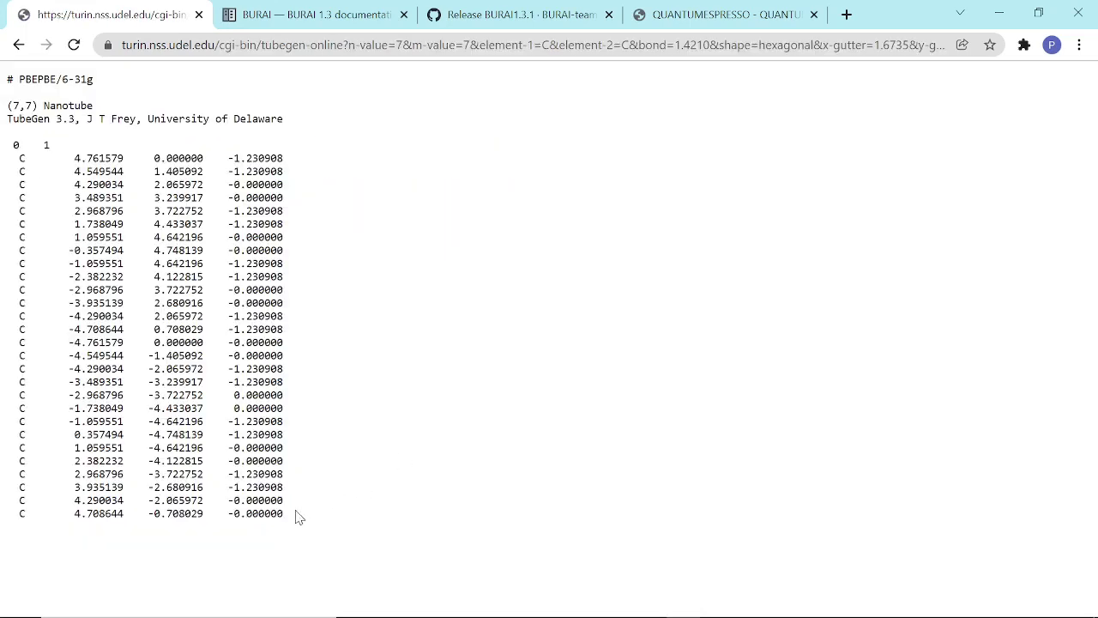
Select all 28 carbon coordinate rows on the TubeGen output page.
left_click_drag(290, 514, 5, 166)
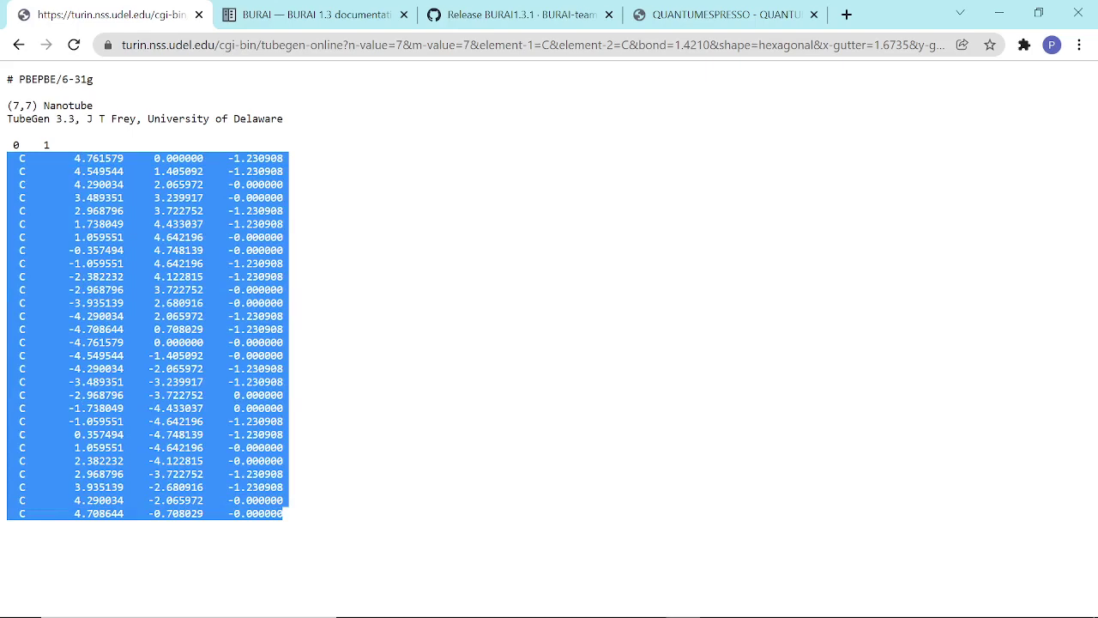
Replace all text in the Notepad cnt file with the copied (7,7) coordinates.
mouse_move(578, 611)
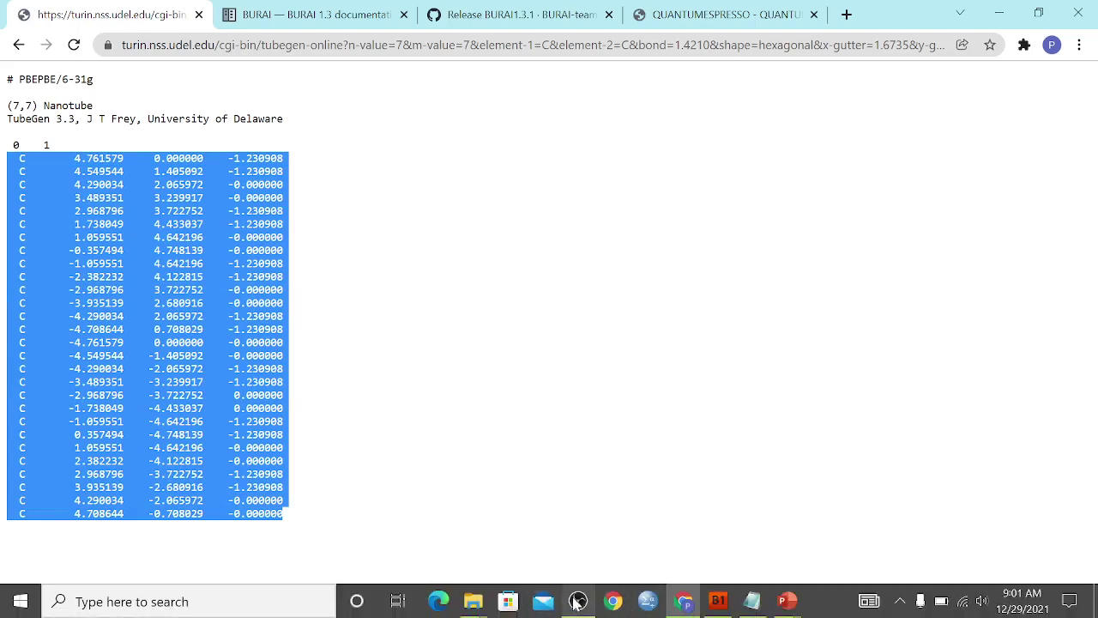
left_click(744, 606)
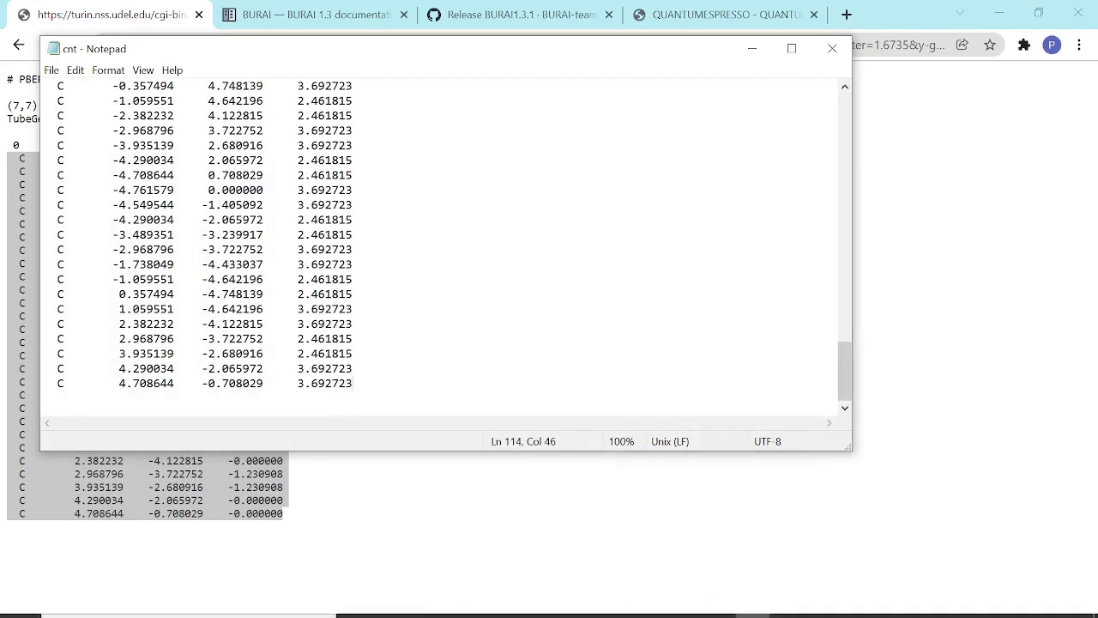
key("ctrl+a")
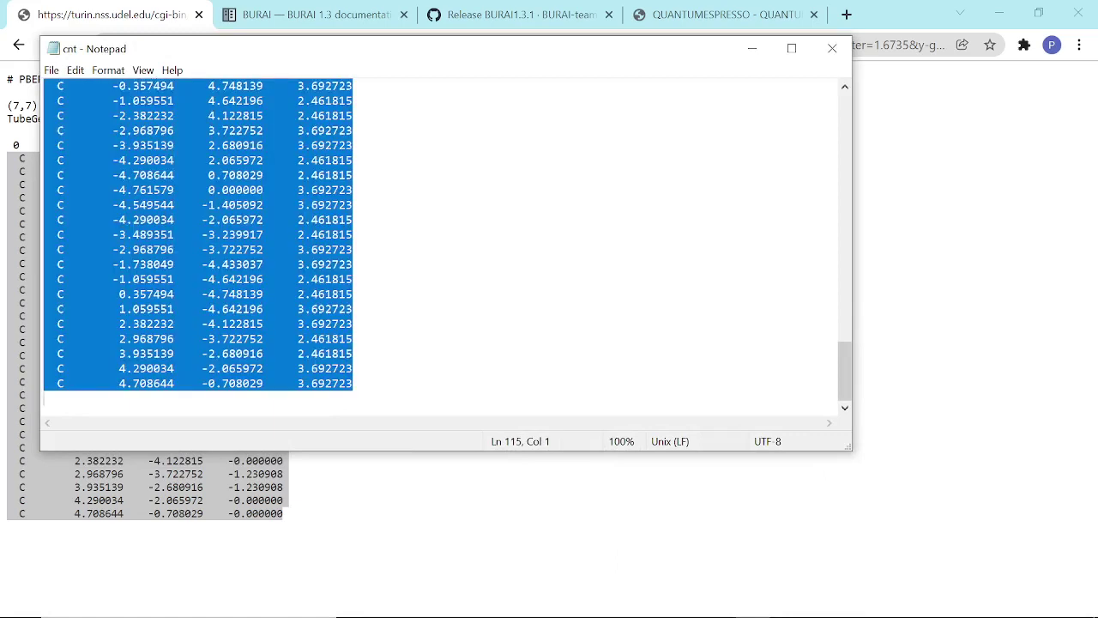
key("ctrl+v")
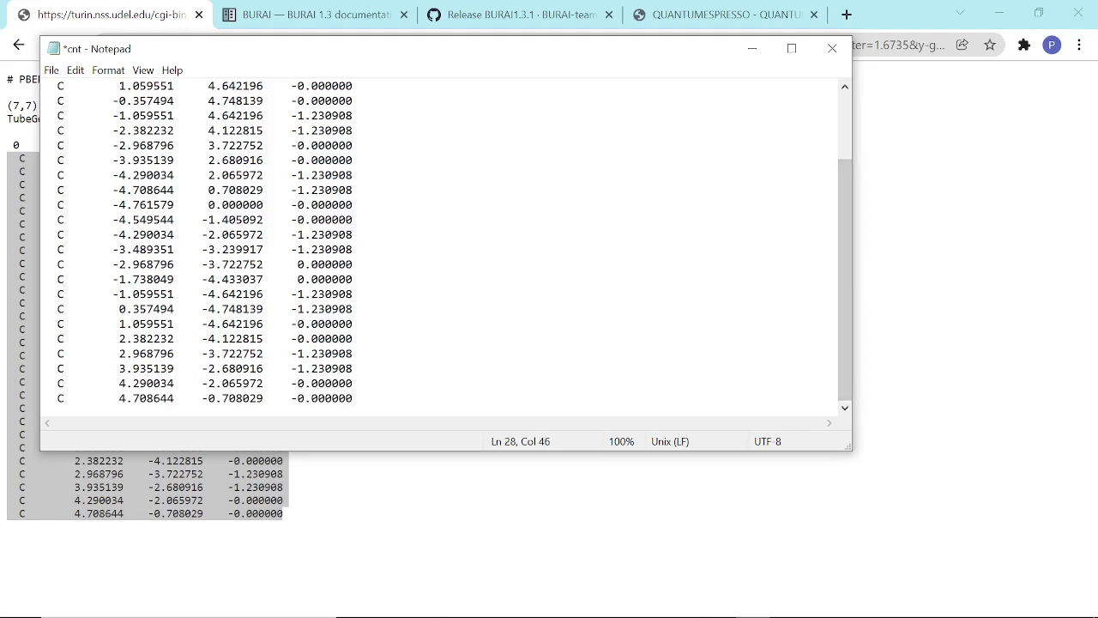
left_click_drag(846, 261, 838, 133)
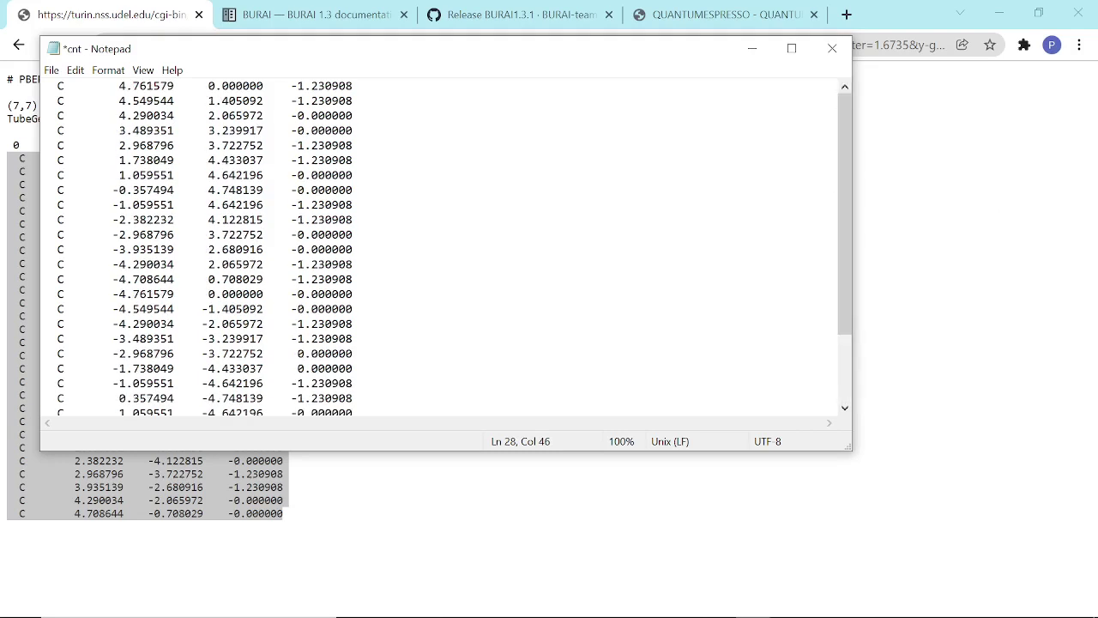
Add atom count 28 and a blank line above the coordinates, then save cnt.
left_click(57, 86)
key("Return")
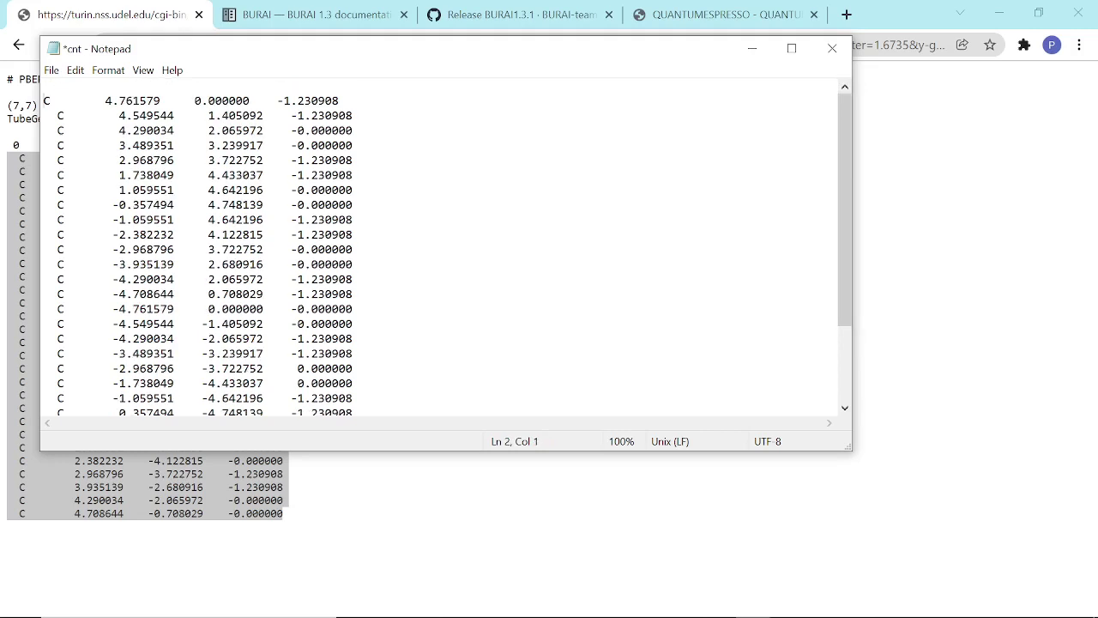
key("Return")
key("Up")
key("Up")
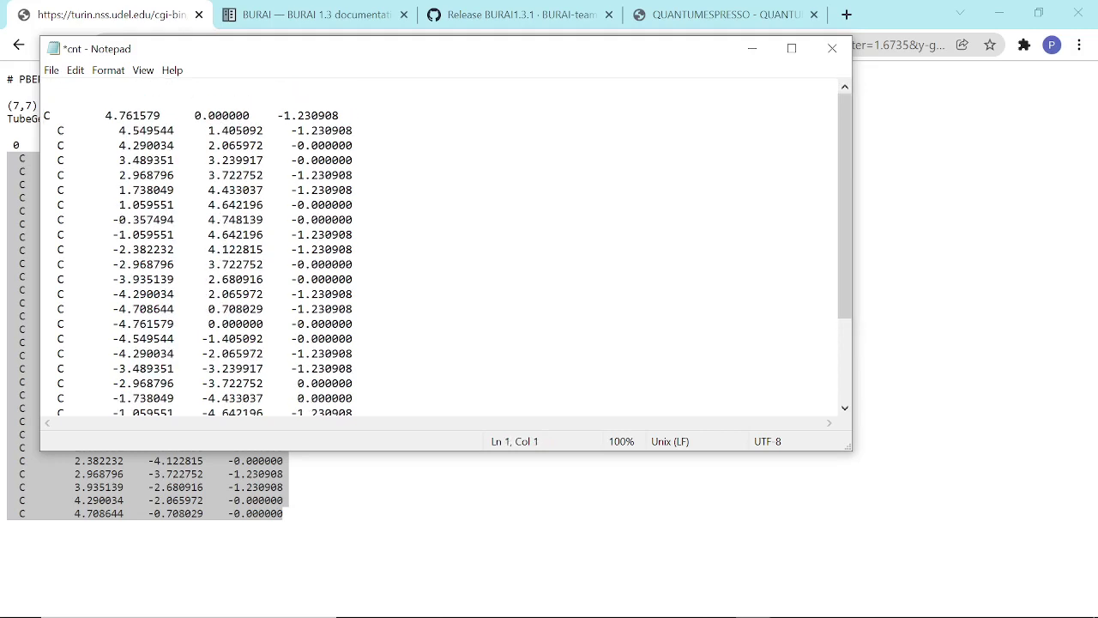
type("28")
key("ctrl+s")
left_click(352, 145)
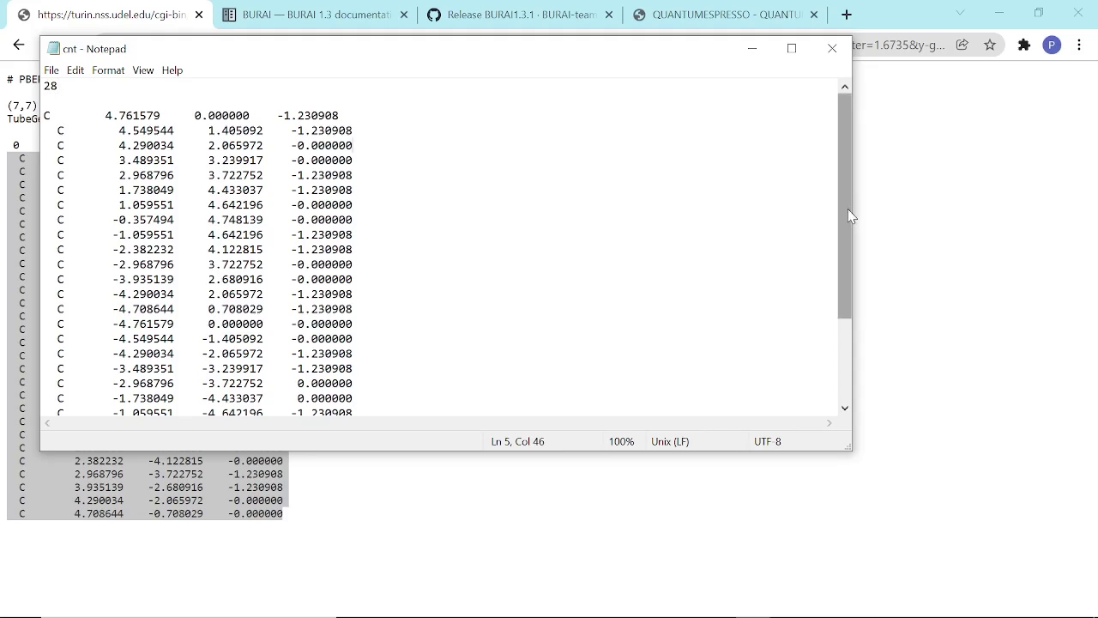
mouse_move(848, 208)
left_mouse_down()
mouse_move(846, 294)
mouse_move(841, 195)
left_mouse_up()
Switch from BURAI to Chrome and show the 'BURAI — BURAI 1.3 documentation' tab.
mouse_move(746, 614)
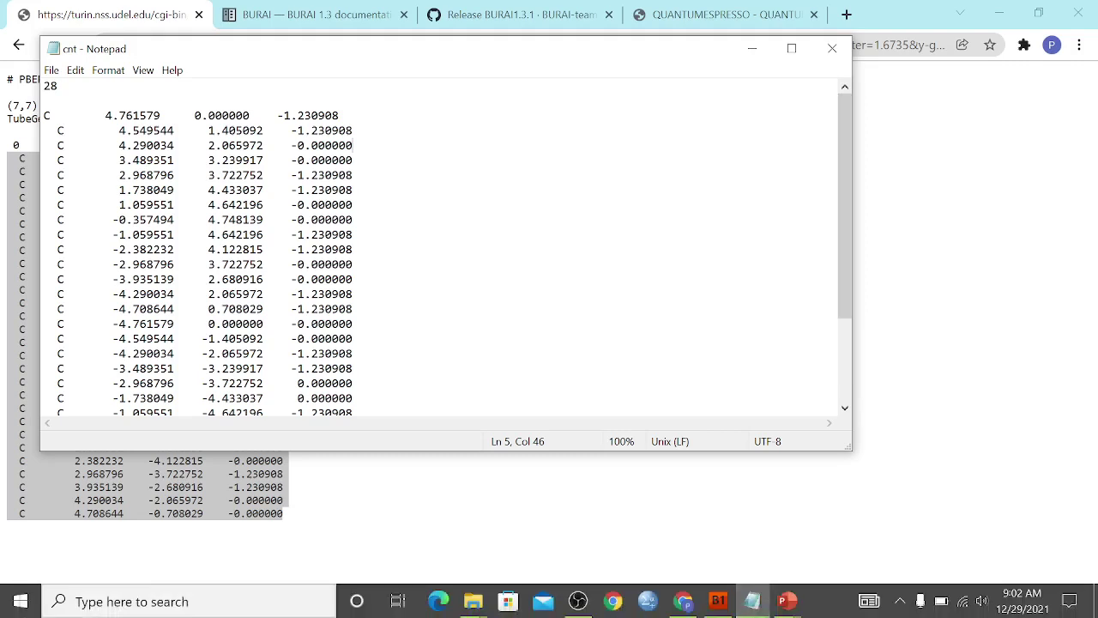
left_click(716, 602)
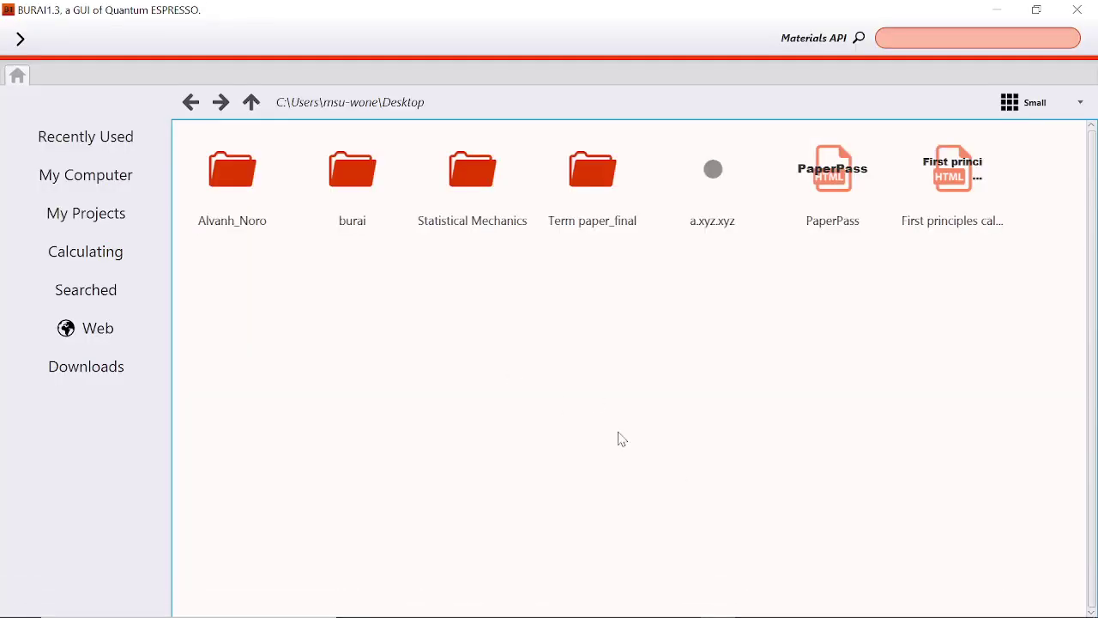
mouse_move(718, 614)
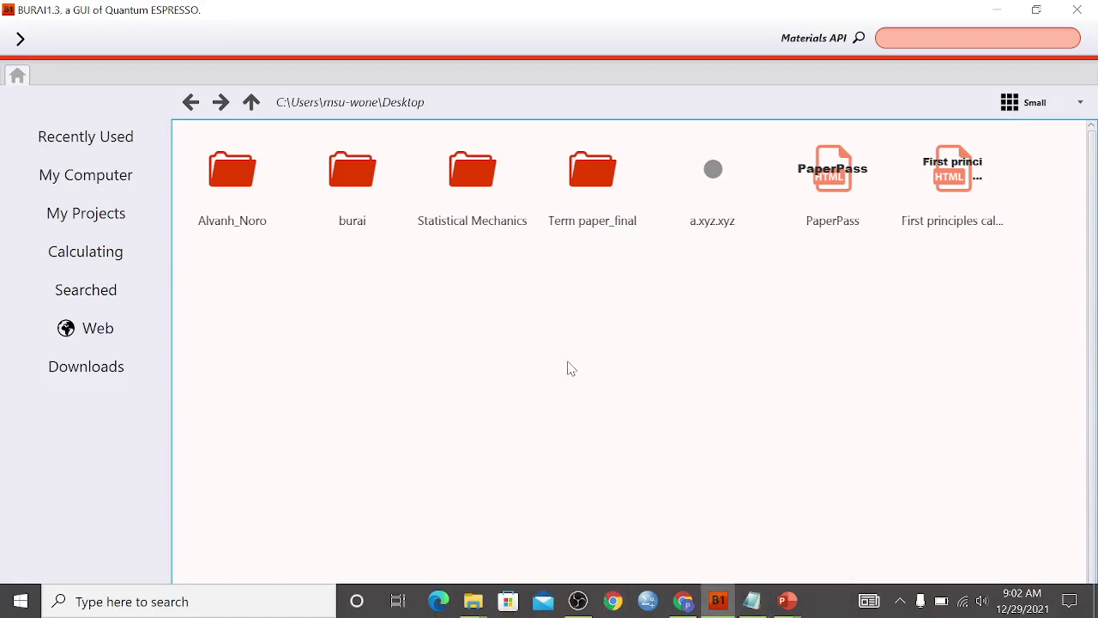
left_click(682, 600)
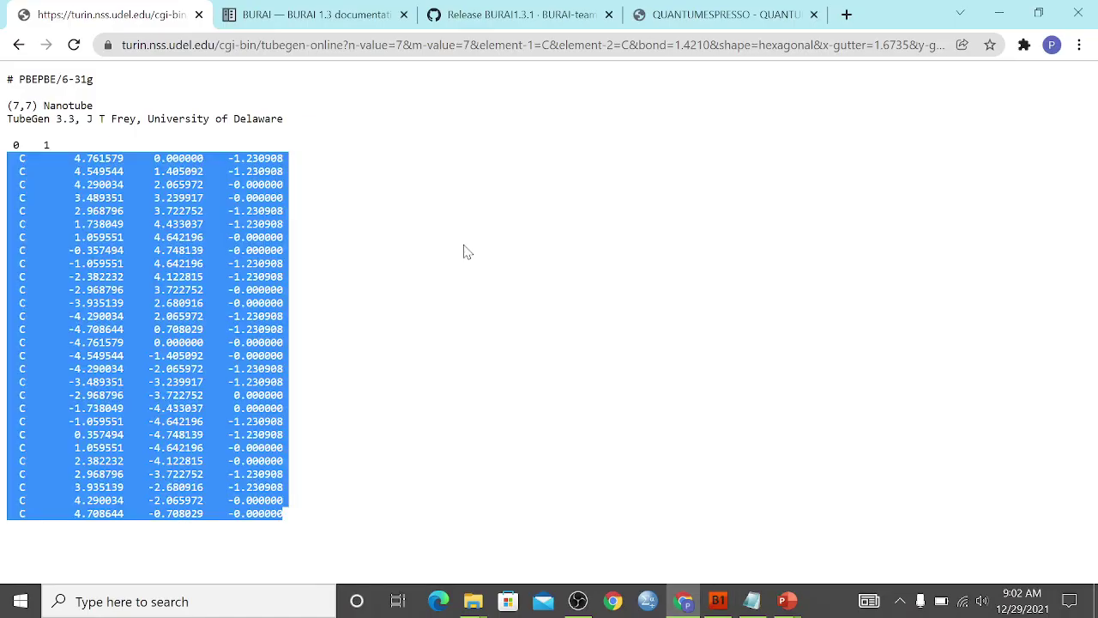
left_click(300, 13)
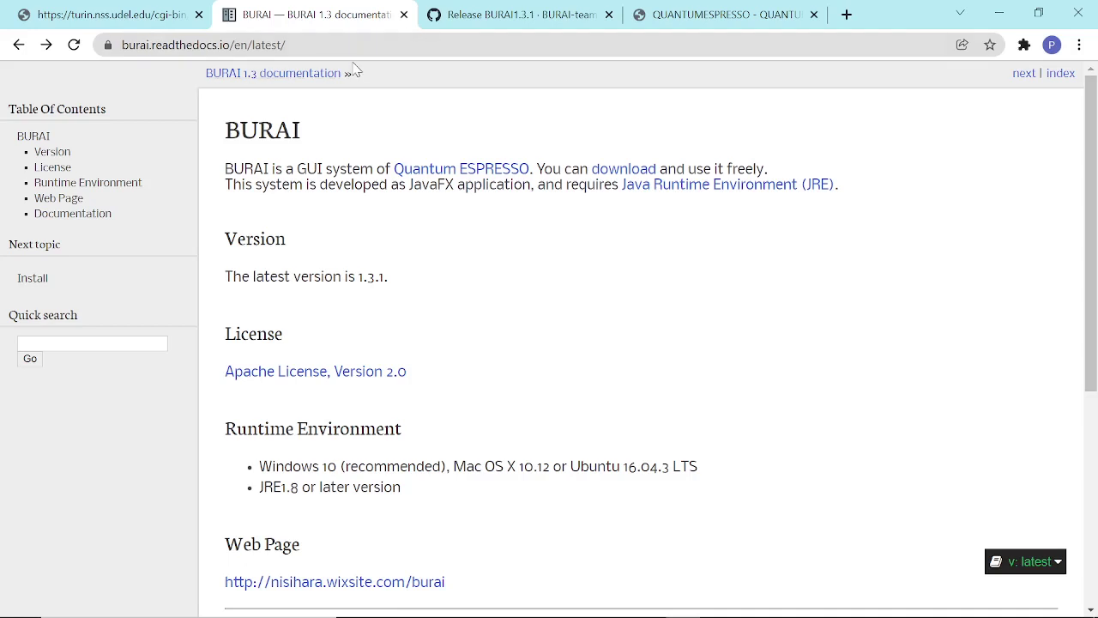
Open the BURAI 1.3.1 GitHub release page through the documentation's download link.
key("ctrl+l")
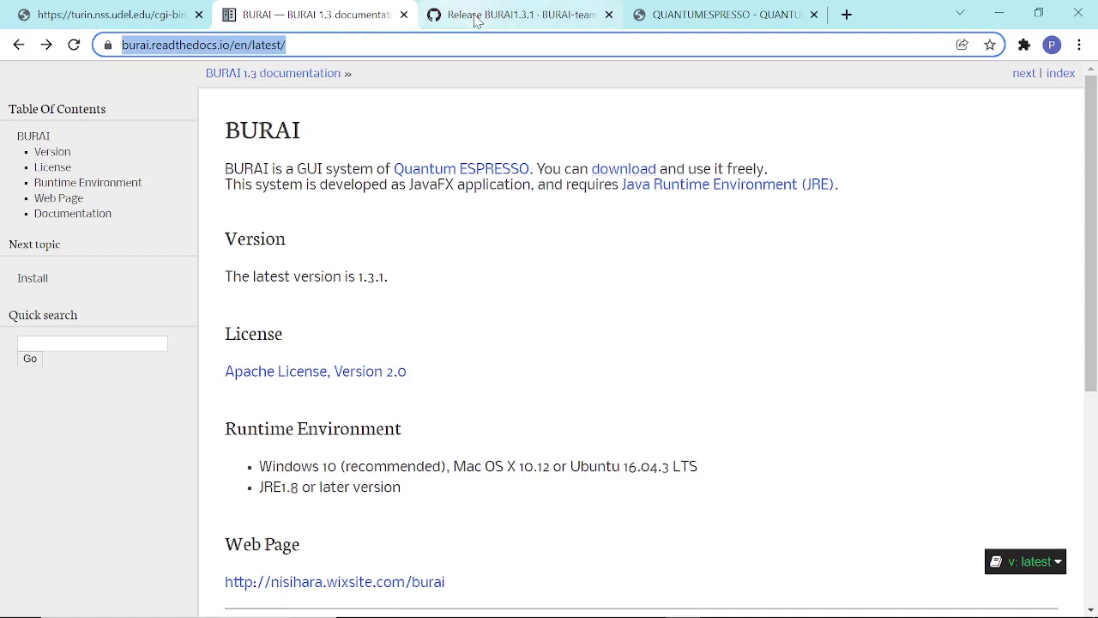
left_click(604, 174)
Scroll to the BURAI 1.3.1 release assets, then view the Quantum ESPRESSO homepage address.
left_click_drag(1094, 197, 1096, 498)
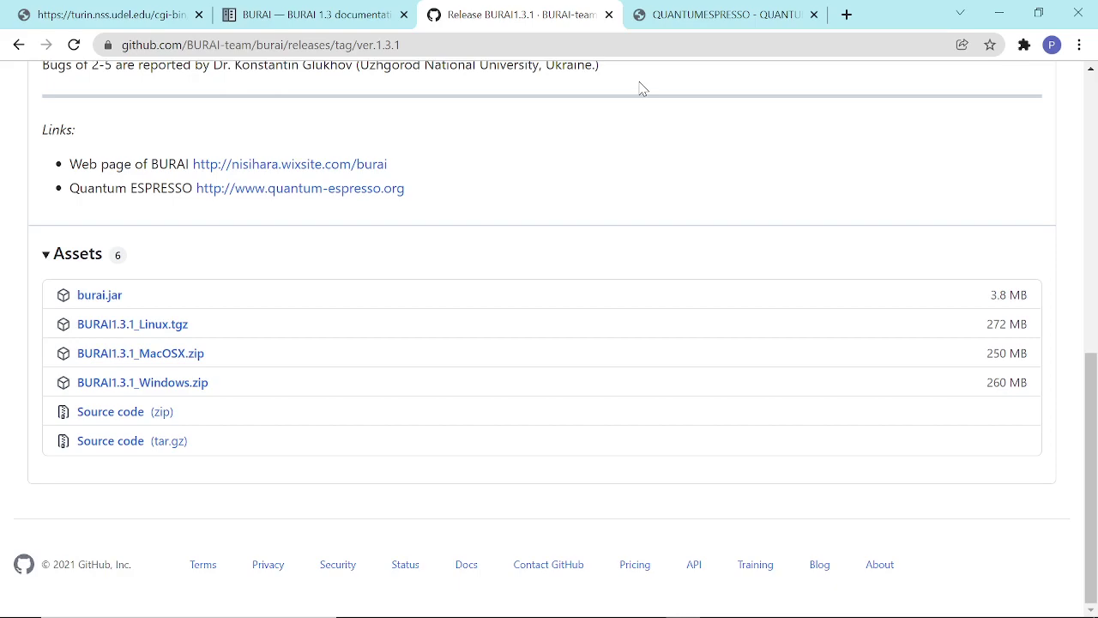
left_click(715, 13)
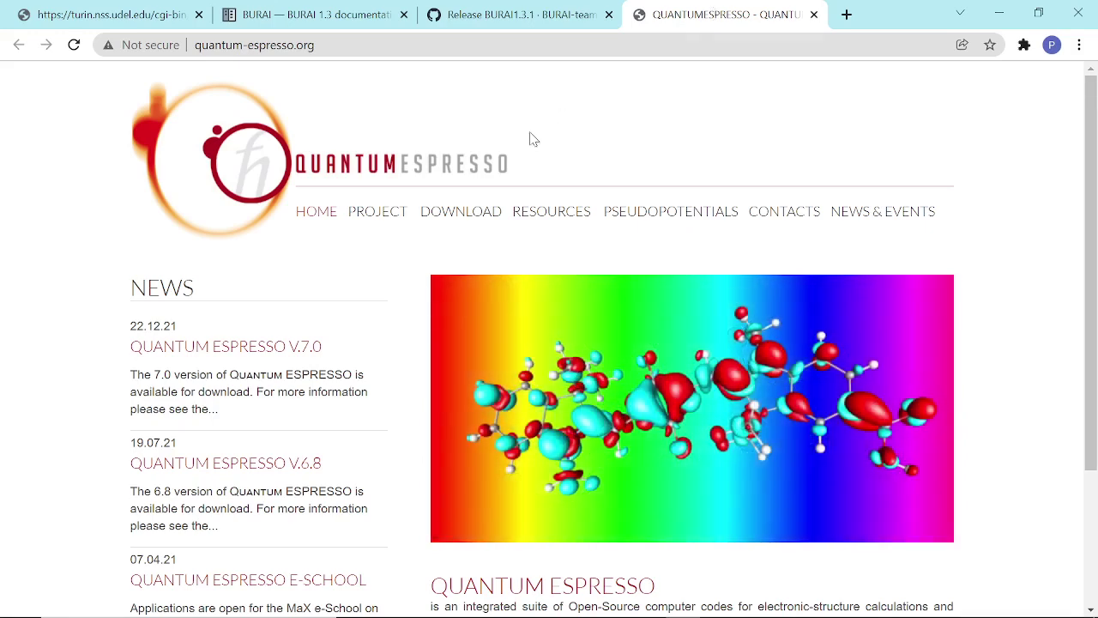
left_click(342, 44)
left_click(341, 45)
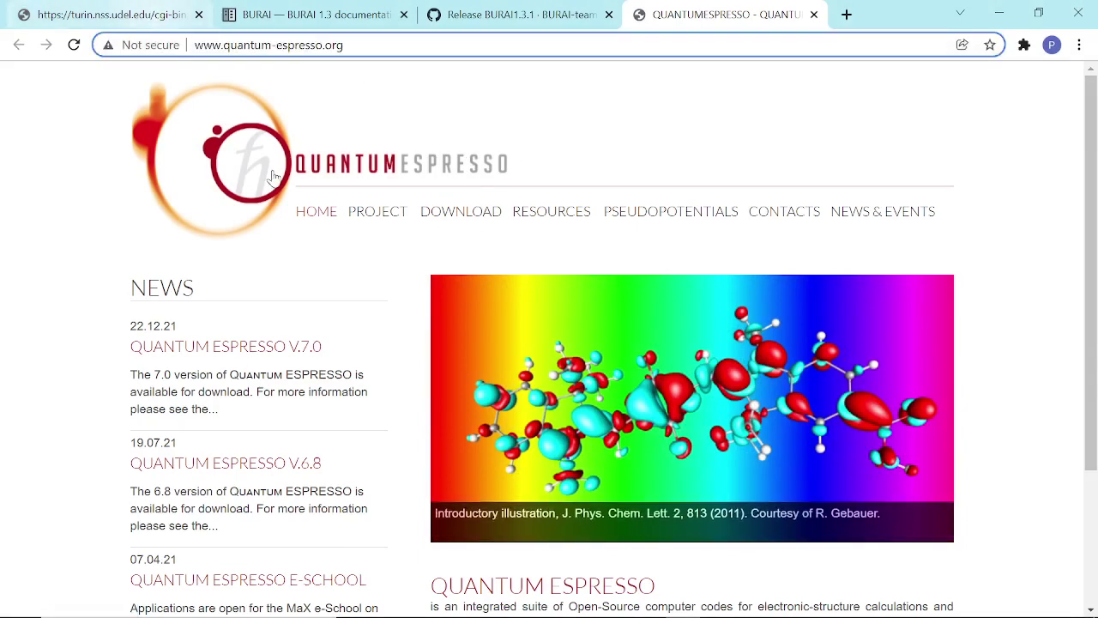
Check the cnt coordinate lines in Notepad, then return to BURAI's Desktop file browser.
left_click(751, 600)
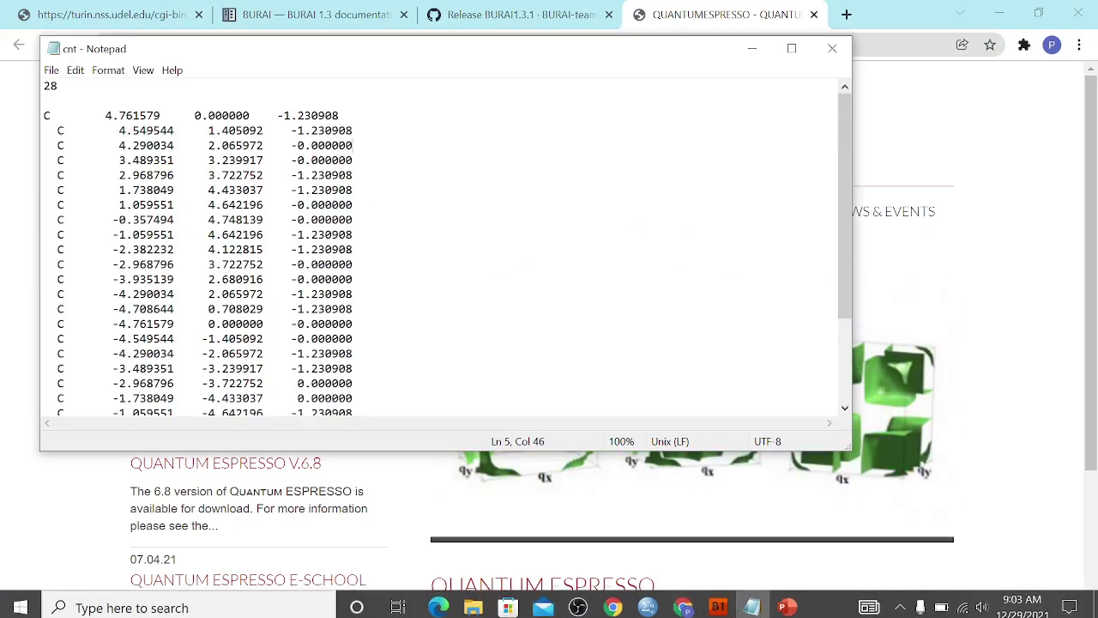
key("Down")
key("Down")
key("Down")
key("Down")
key("Down")
key("Down")
key("Down")
key("Down")
key("Down")
key("Down")
key("Down")
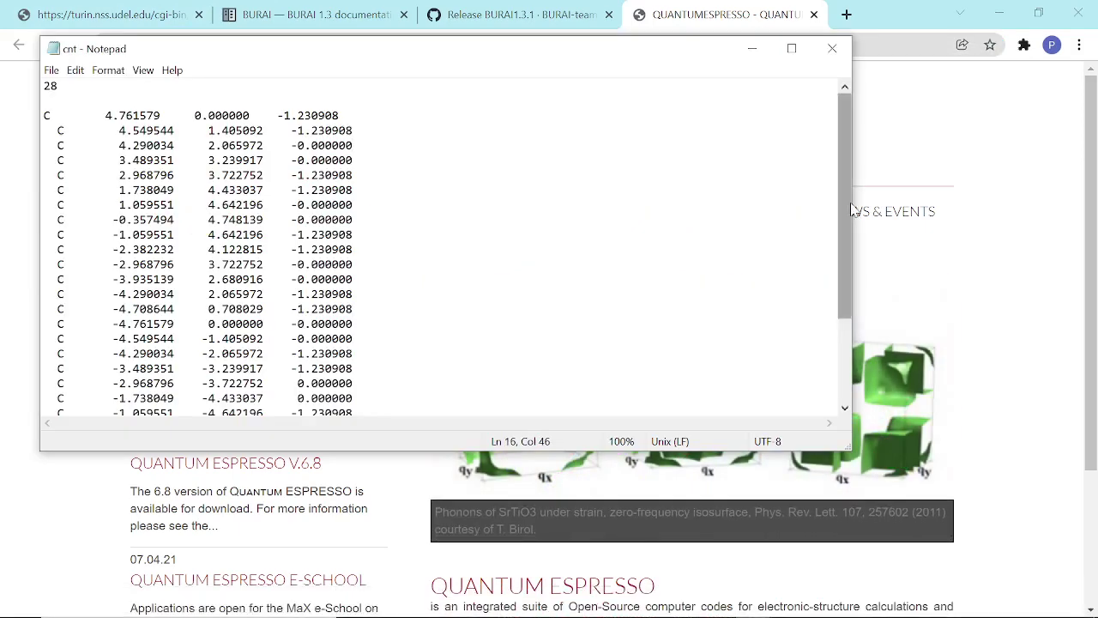
left_click_drag(843, 201, 810, 193)
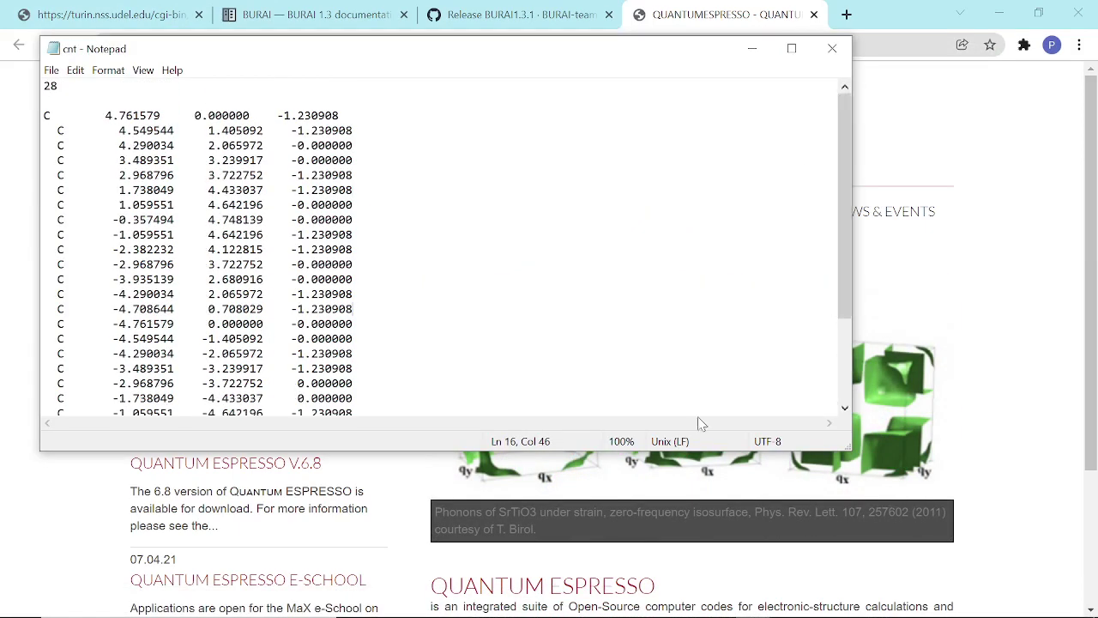
left_click(731, 606)
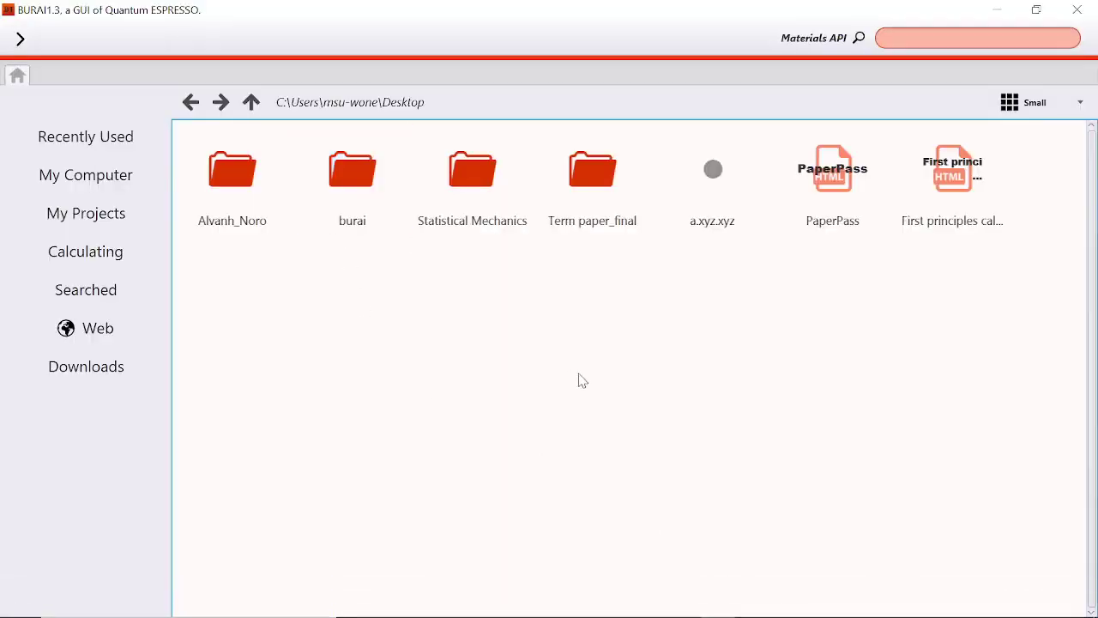
Open cnt.xyz from the burai folder and rotate the nanotube from side views to end-on ring view.
double_click(353, 202)
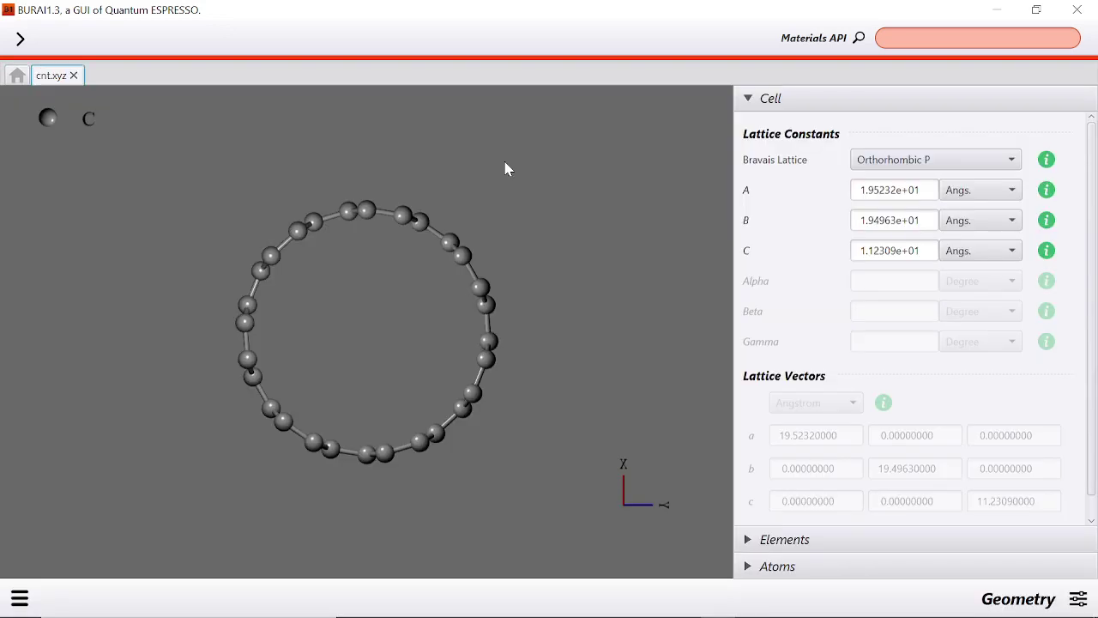
left_click_drag(532, 304, 603, 363)
left_click_drag(191, 268, 160, 294)
left_click_drag(512, 306, 365, 307)
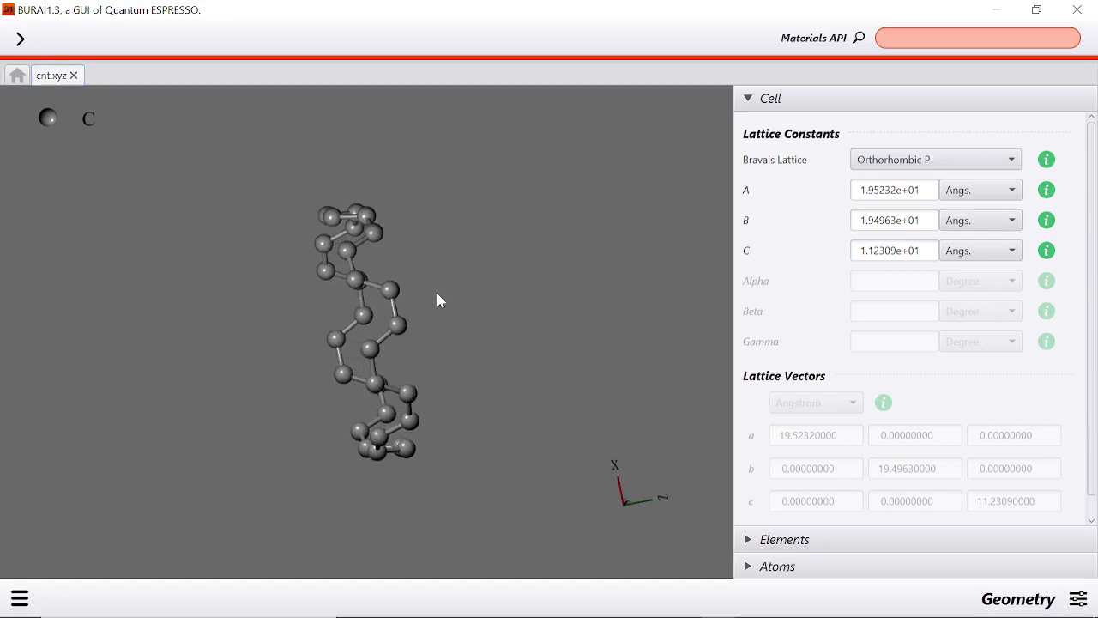
left_click_drag(441, 299, 404, 353)
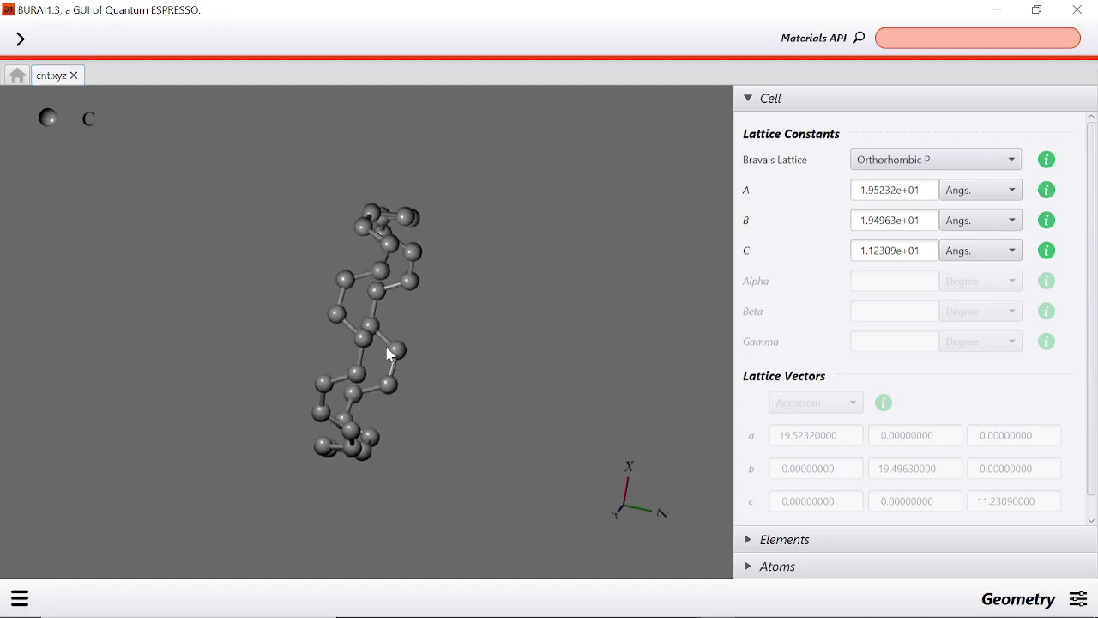
key("XF86MonBrightnessUp")
key("XF86MonBrightnessUp")
key("XF86MonBrightnessUp")
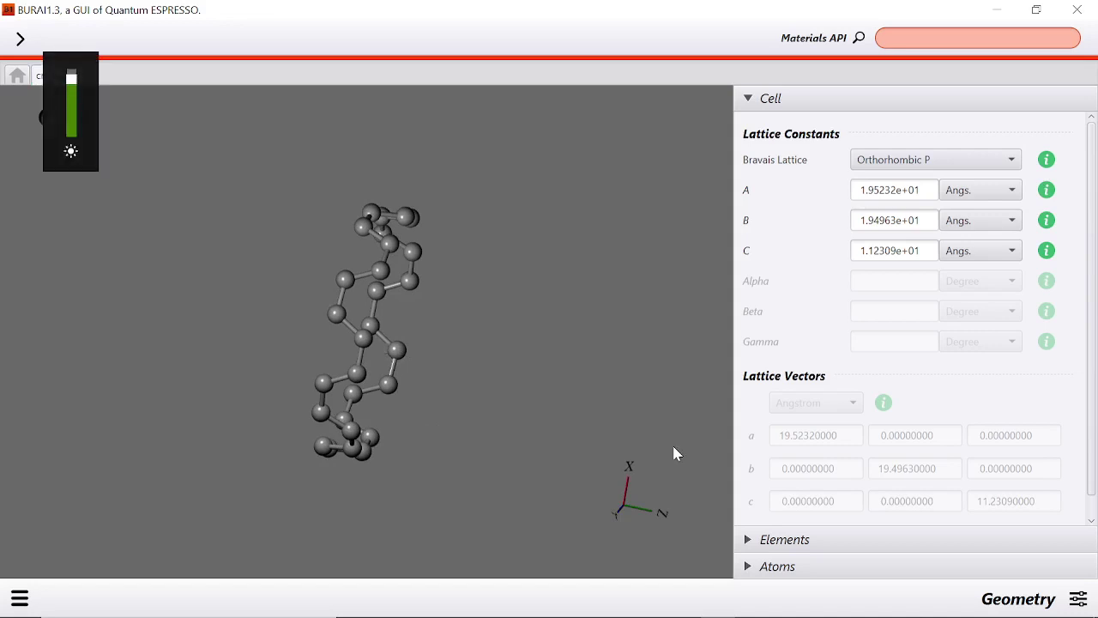
left_click_drag(310, 342, 436, 351)
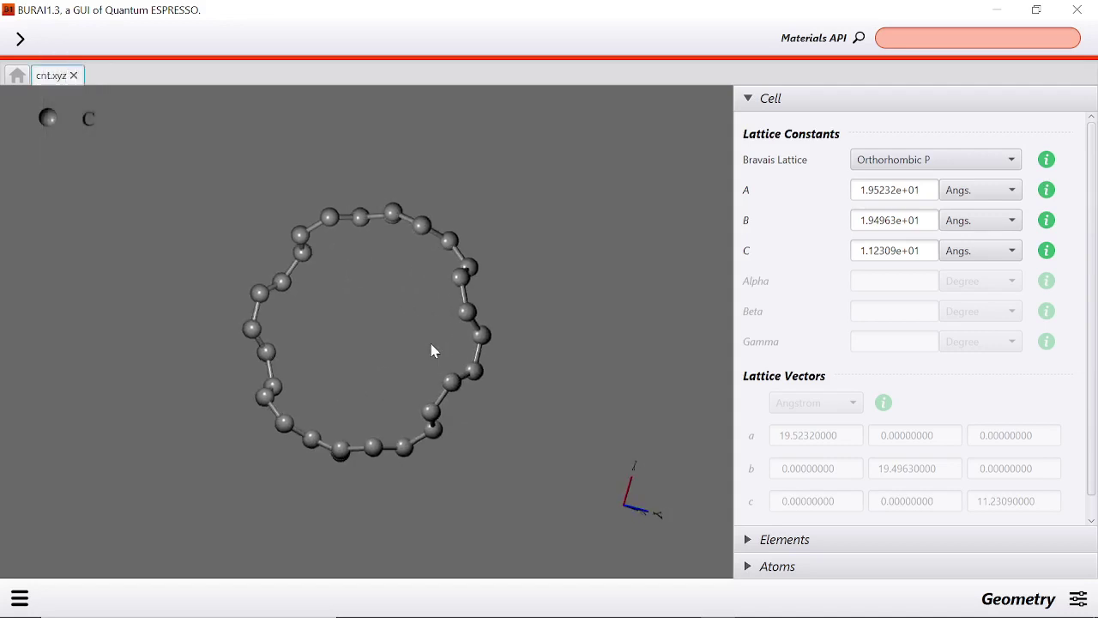
Show carbon's C.pbe-rrkjus.UPF pseudopotential, then review the generated input file (ibrav 8, nat 28) and close it.
left_click(775, 546)
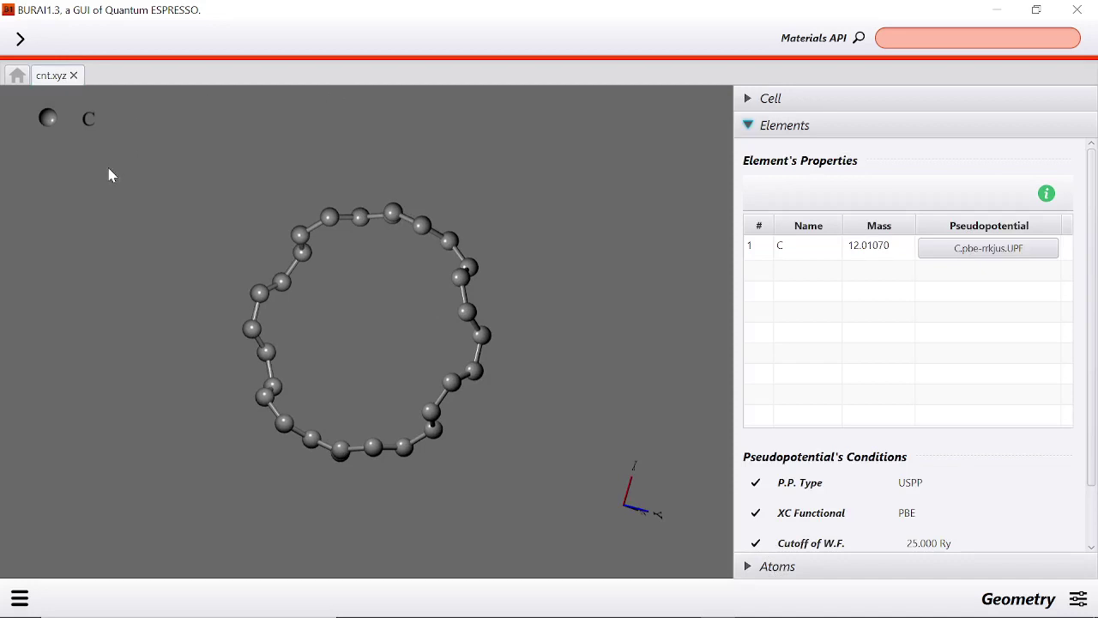
left_click(19, 600)
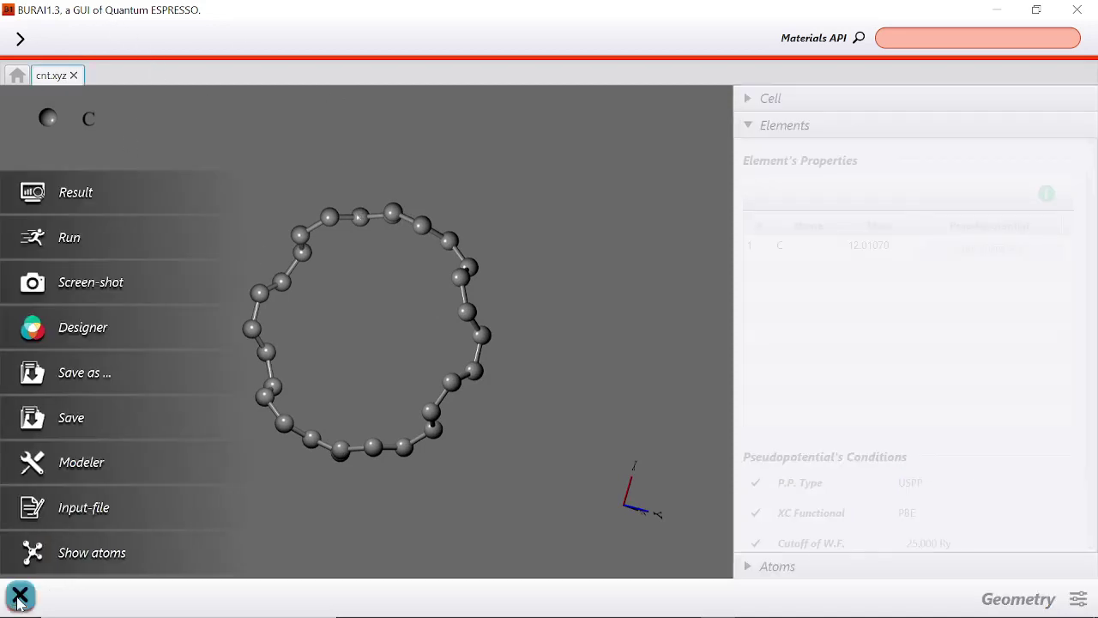
left_click(101, 521)
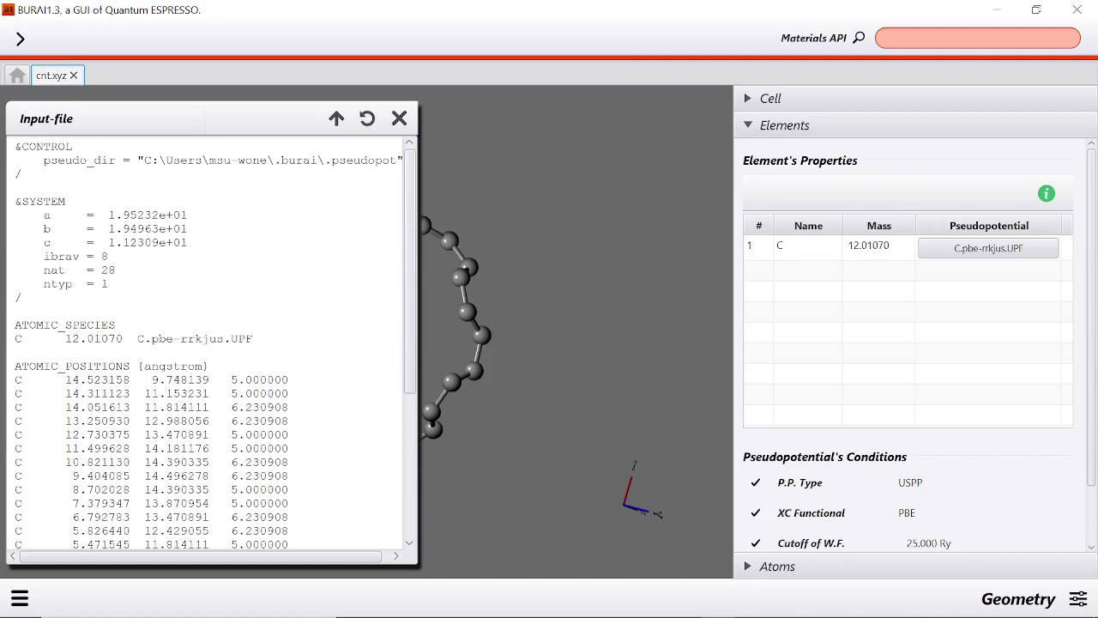
scroll(397, 368, "down", 6)
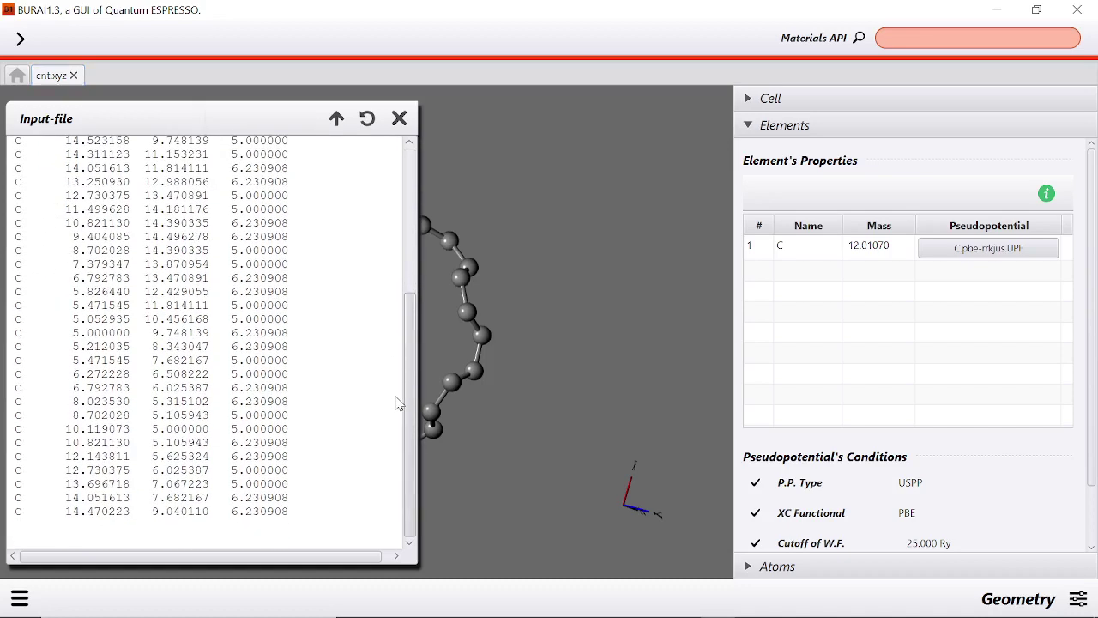
scroll(396, 344, "up", 6)
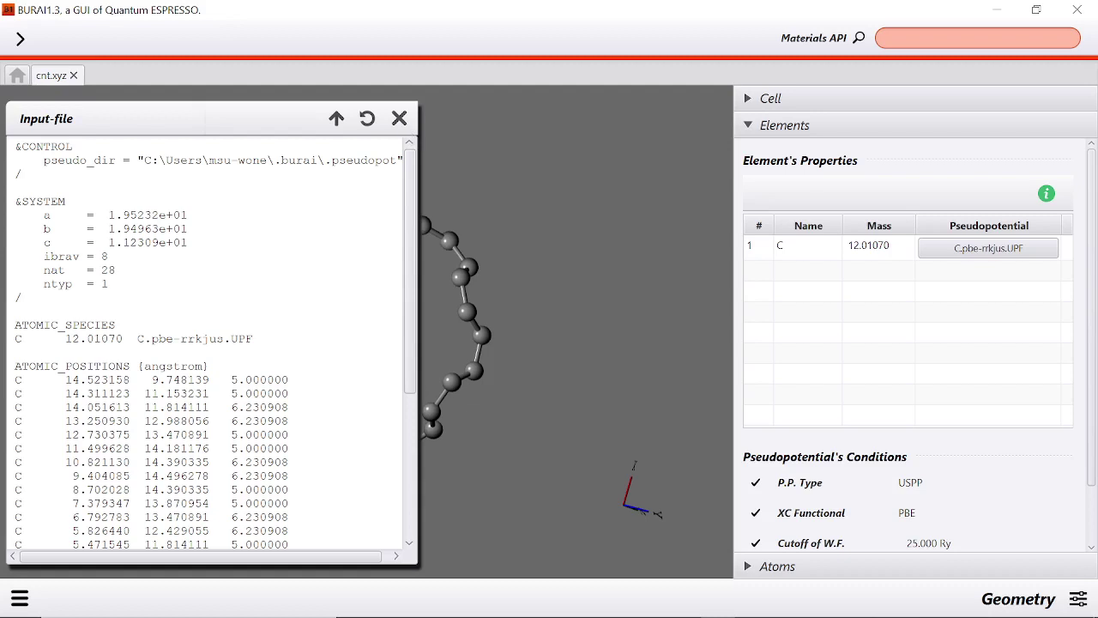
left_click(399, 118)
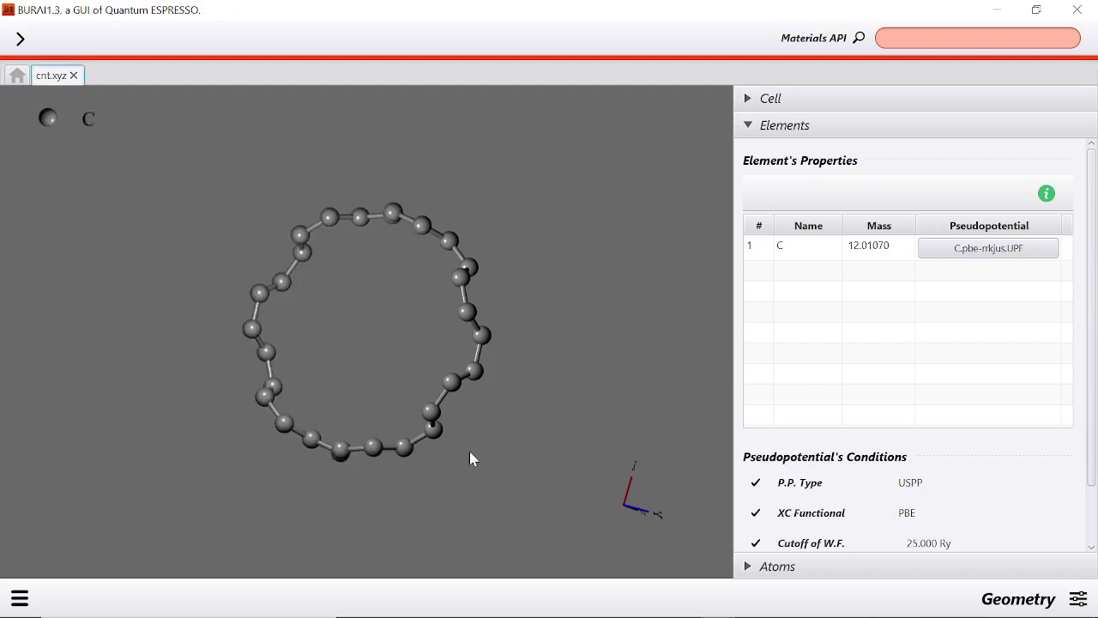